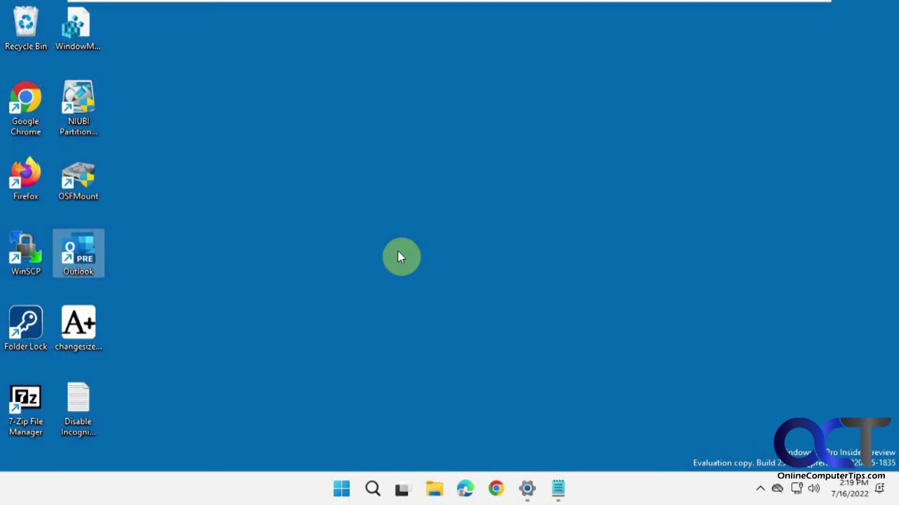
- Launch Microsoft Edge from the taskbar, opening on the Google home page
click(465, 489)
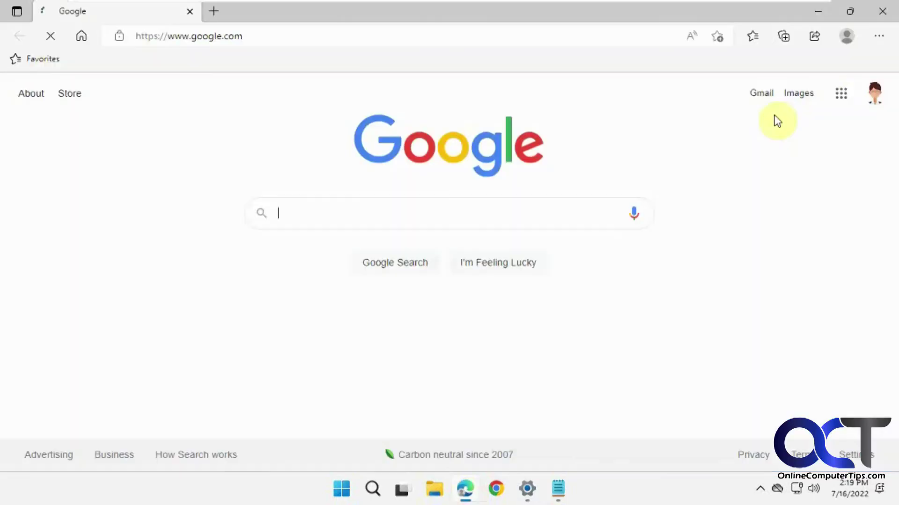
- Open a New InPrivate window from Edge's menu, then close it and the main Edge window
click(878, 36)
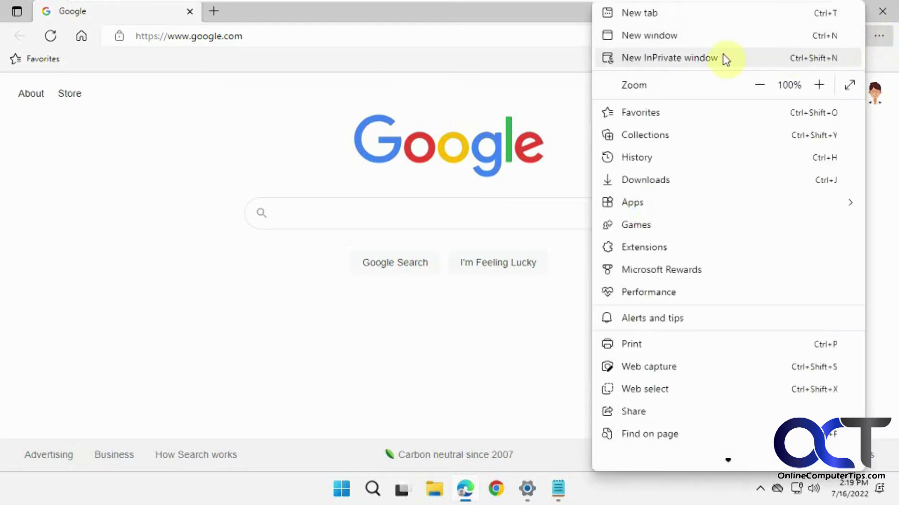
click(692, 59)
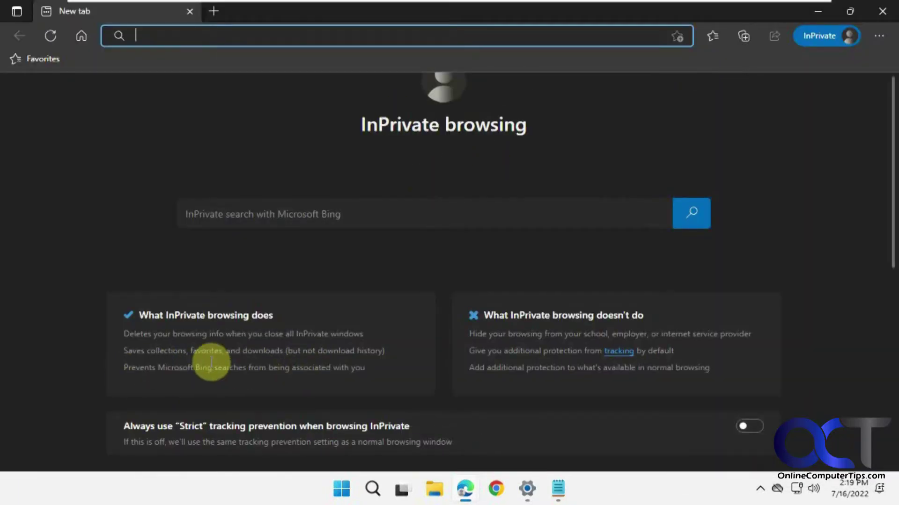
click(881, 10)
click(889, 13)
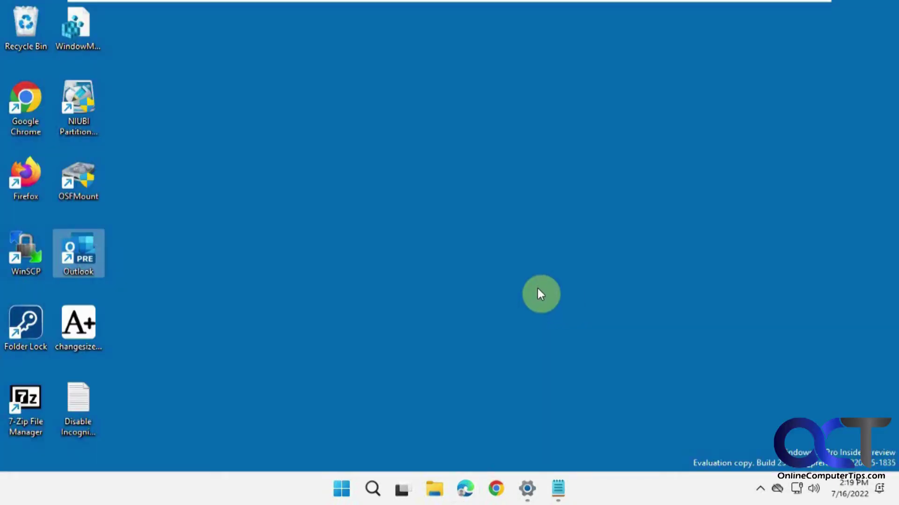
- Search the Start menu for 'regedit' and run Registry Editor, approving the administrator prompt
click(343, 490)
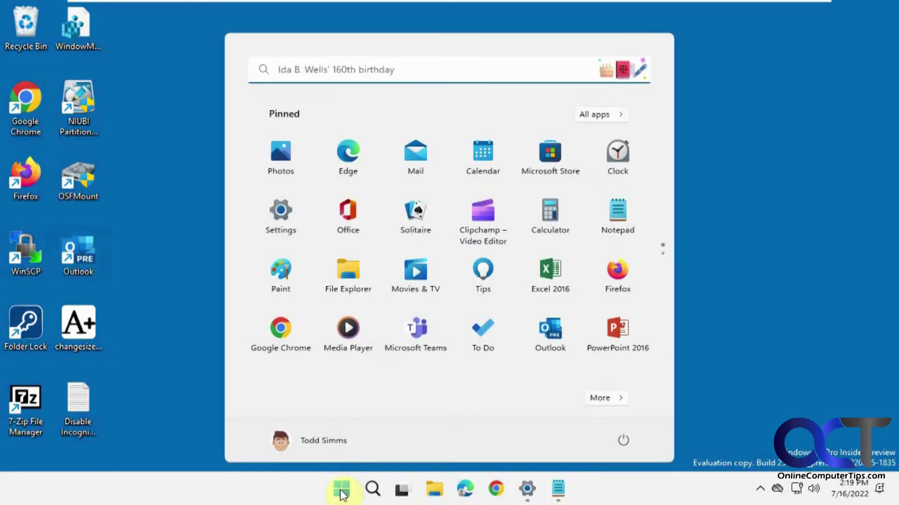
click(372, 72)
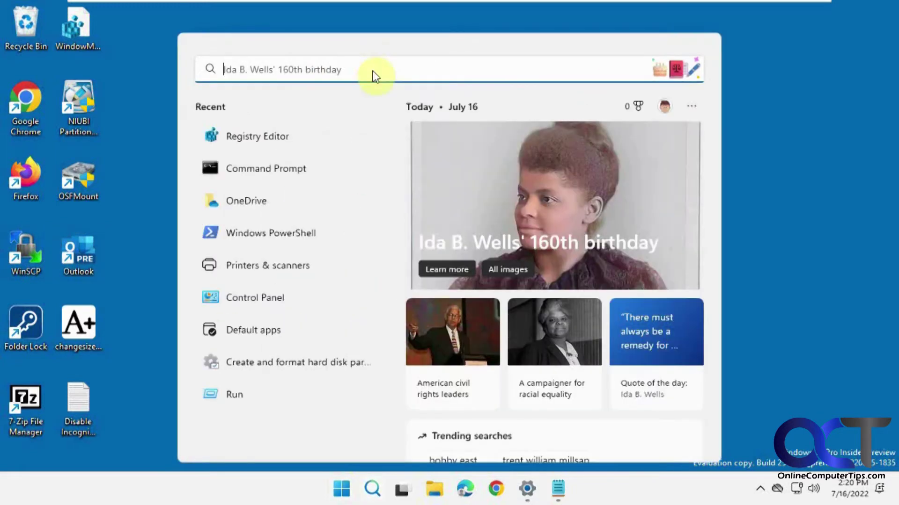
text(reg)
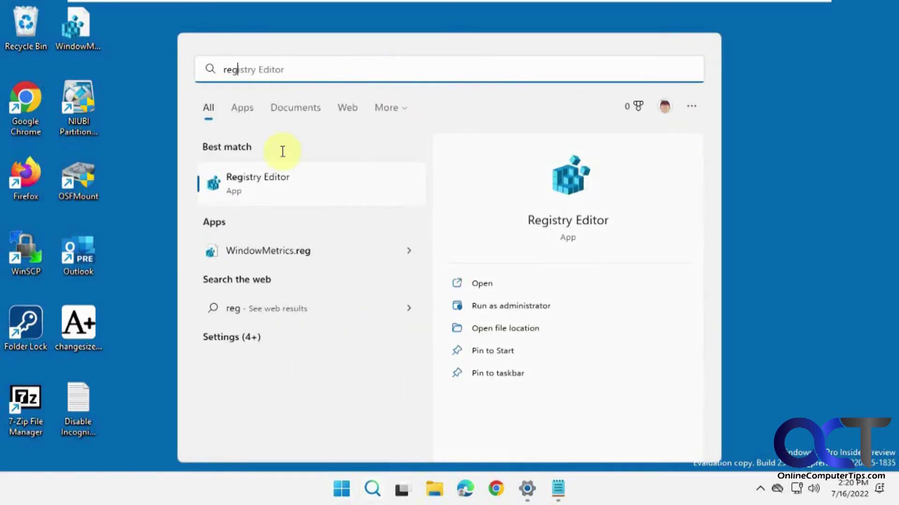
text(edit)
click(223, 183)
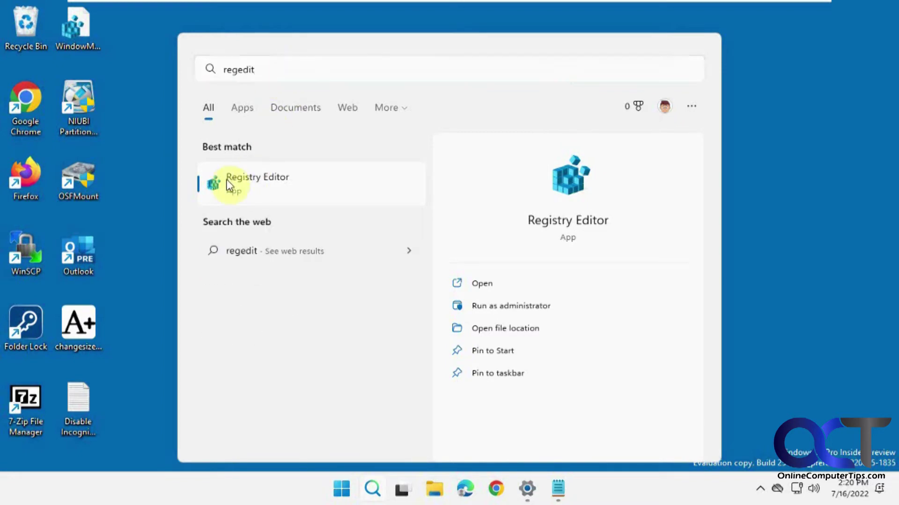
click(356, 356)
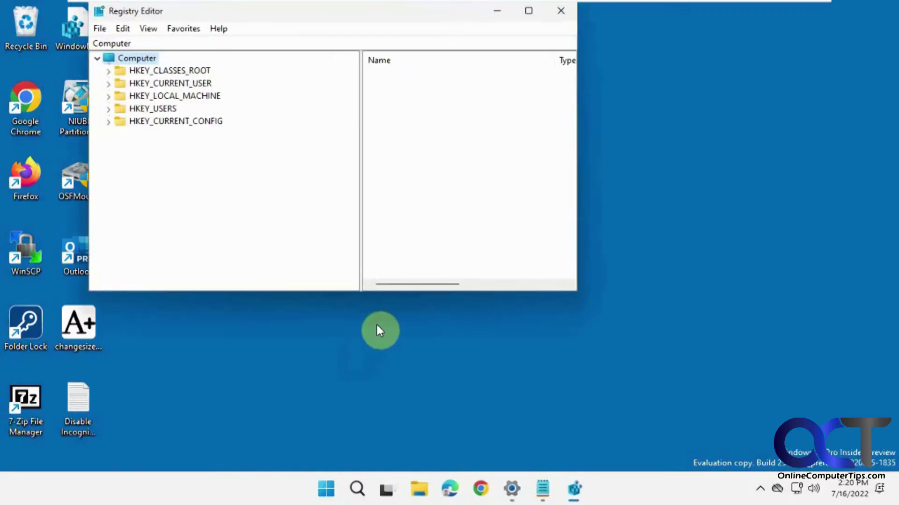
- Move the Registry Editor window aside and select the registry path in the Notepad instructions
drag(388, 10, 459, 39)
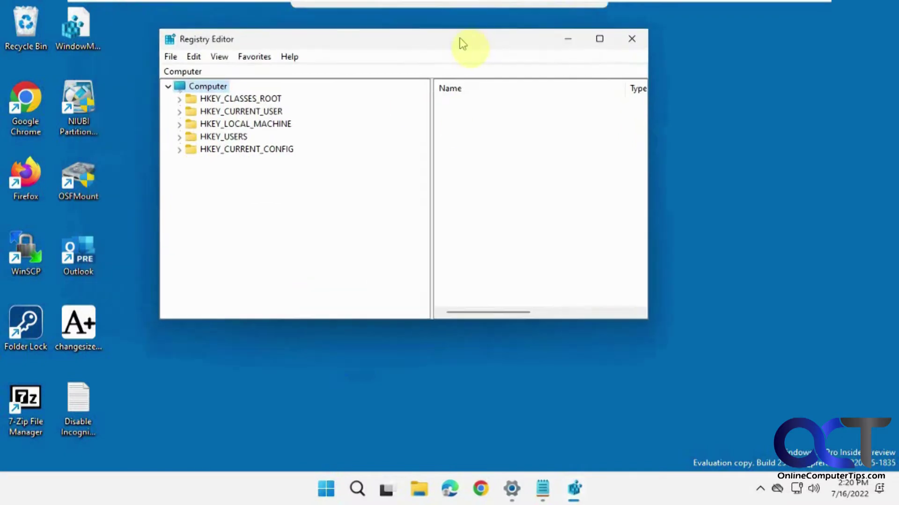
click(543, 489)
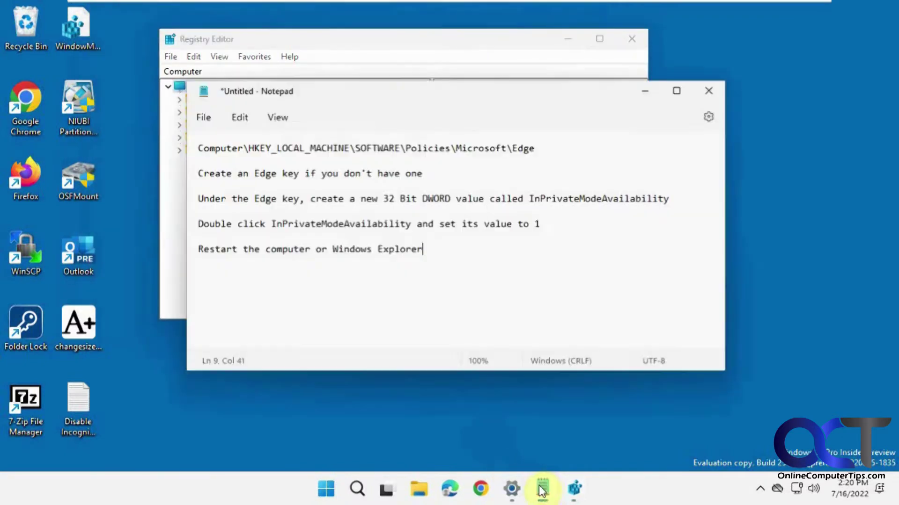
drag(548, 146, 185, 140)
key(ctrl+c)
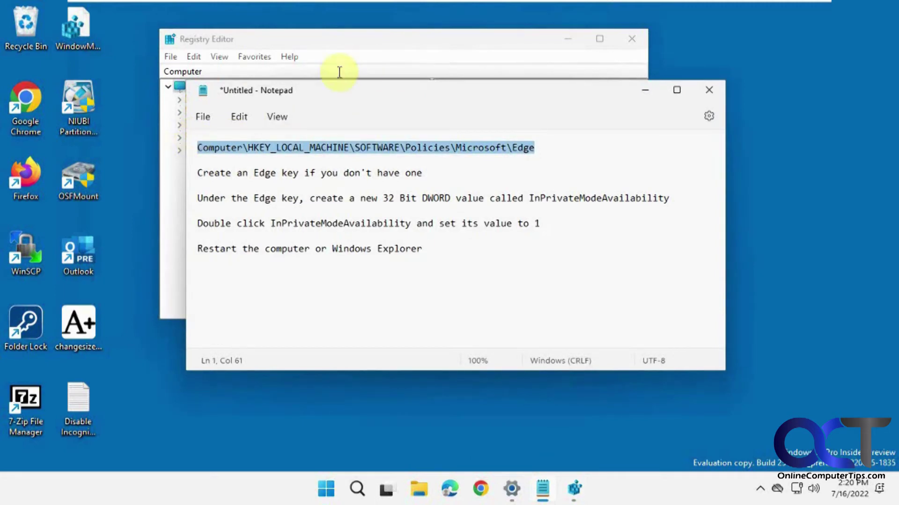
- Paste the path into Registry Editor's address bar and go to HKEY_LOCAL_MACHINE\SOFTWARE\Policies\Microsoft
click(341, 72)
key(ctrl+v)
key(Return)
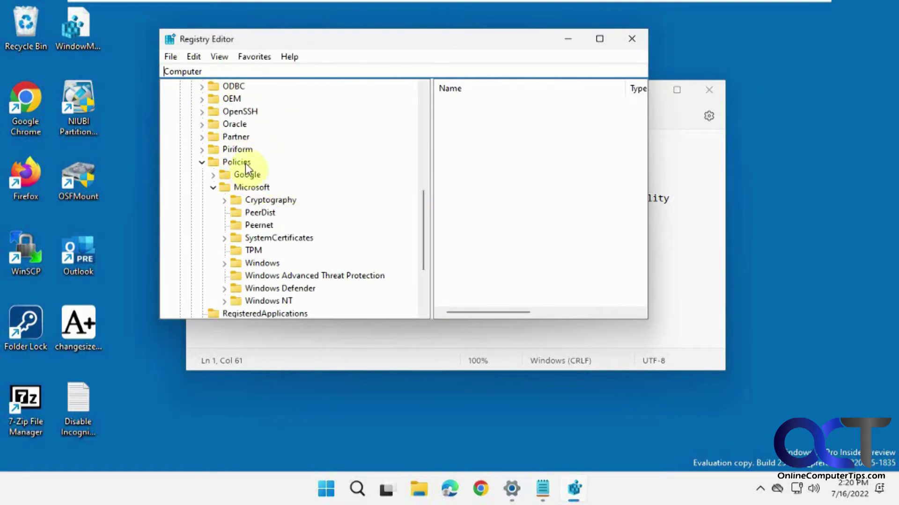
click(272, 187)
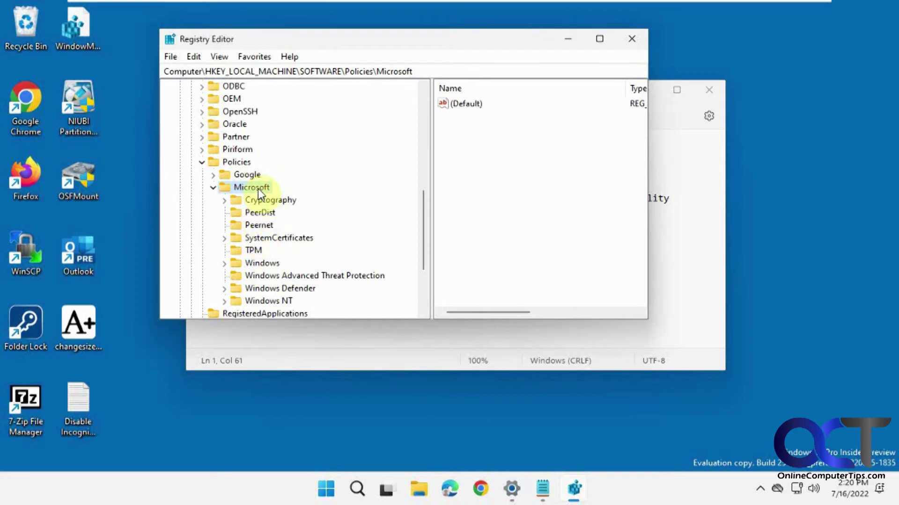
right_click(258, 190)
- Create a new key under Microsoft and name it 'Edge'
mouse_move(286, 213)
click(460, 212)
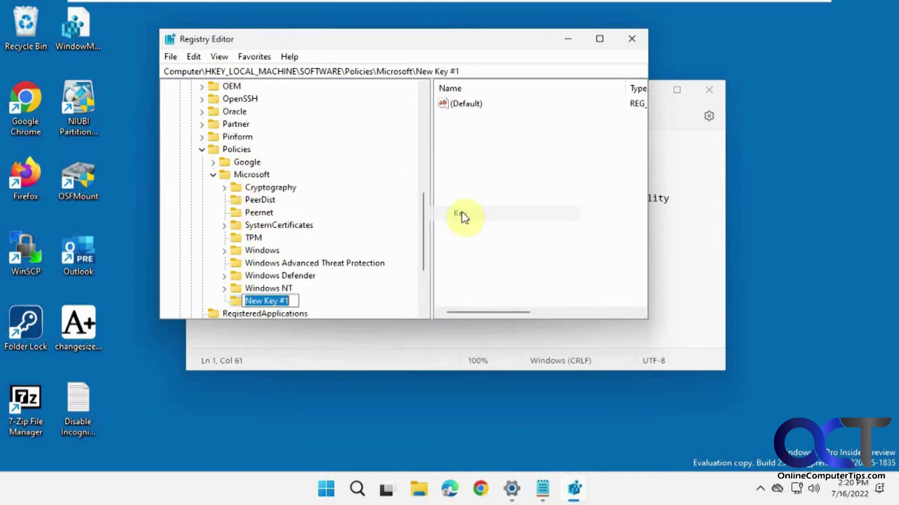
text(Edge)
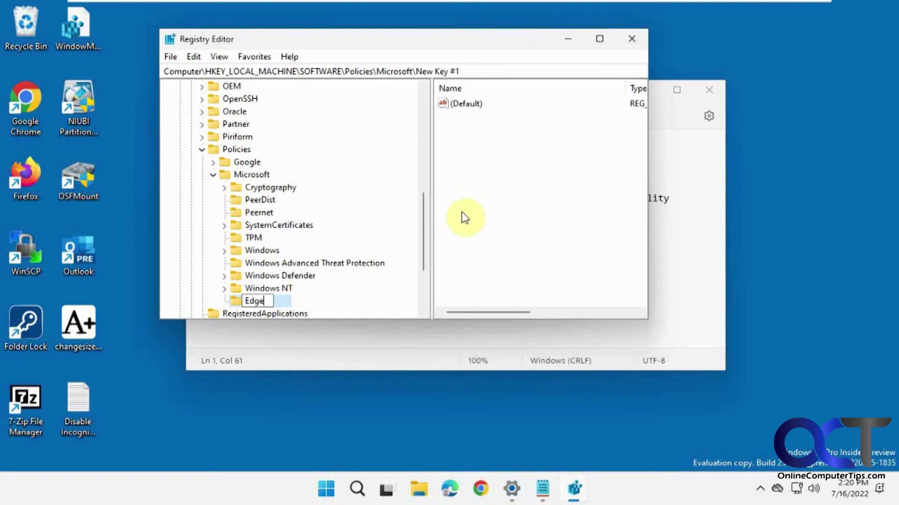
key(Return)
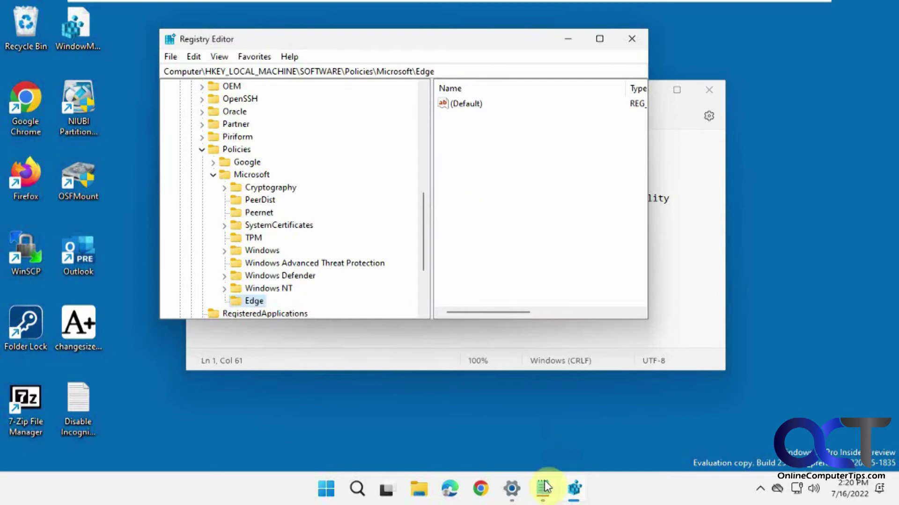
- Copy the value name InPrivateModeAvailability from the Notepad instructions, then minimize Notepad
click(542, 488)
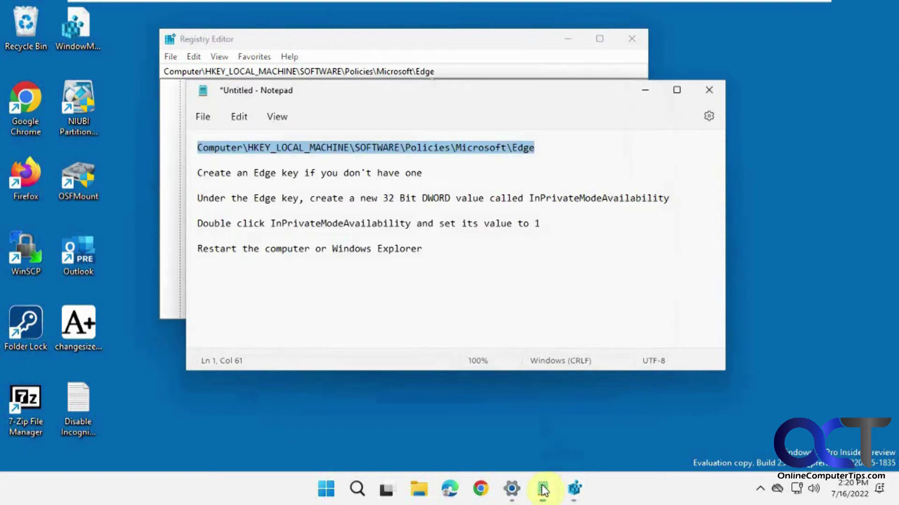
double_click(589, 201)
key(ctrl+c)
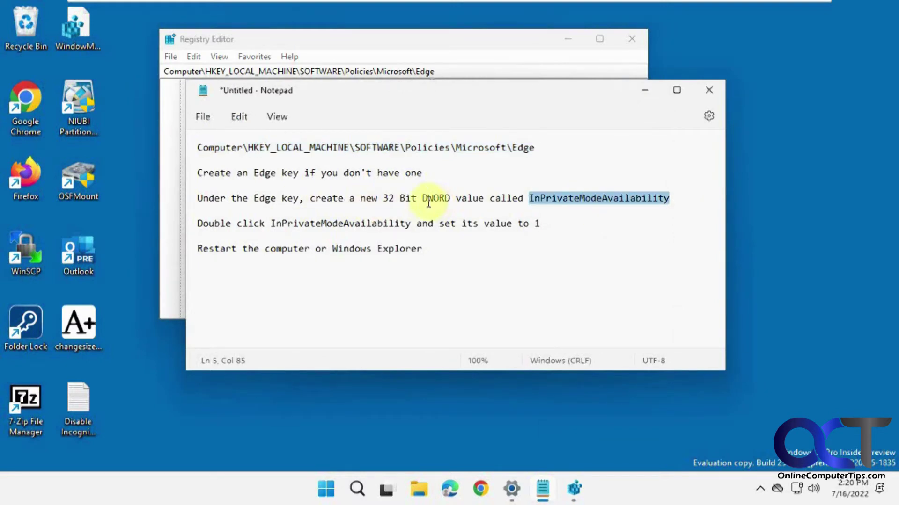
click(645, 90)
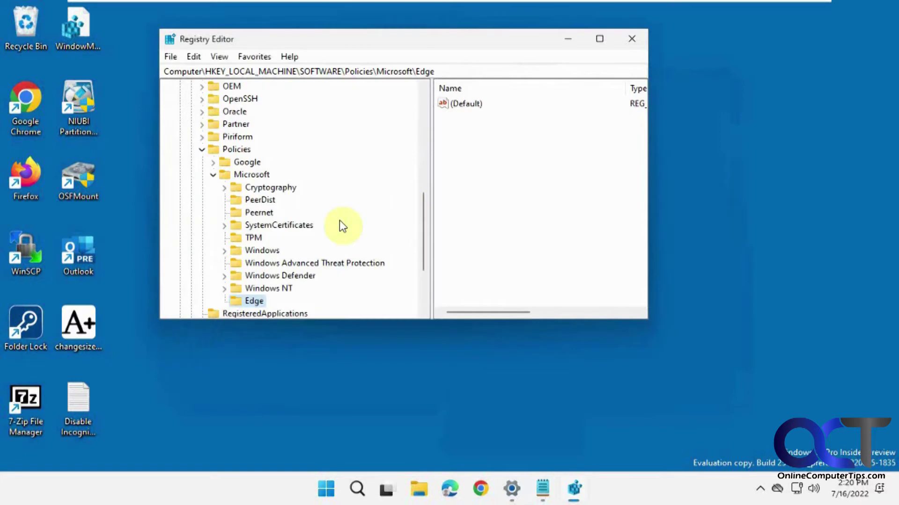
- Add a DWORD (32-bit) value named InPrivateModeAvailability under the Edge key
right_click(256, 301)
mouse_move(336, 328)
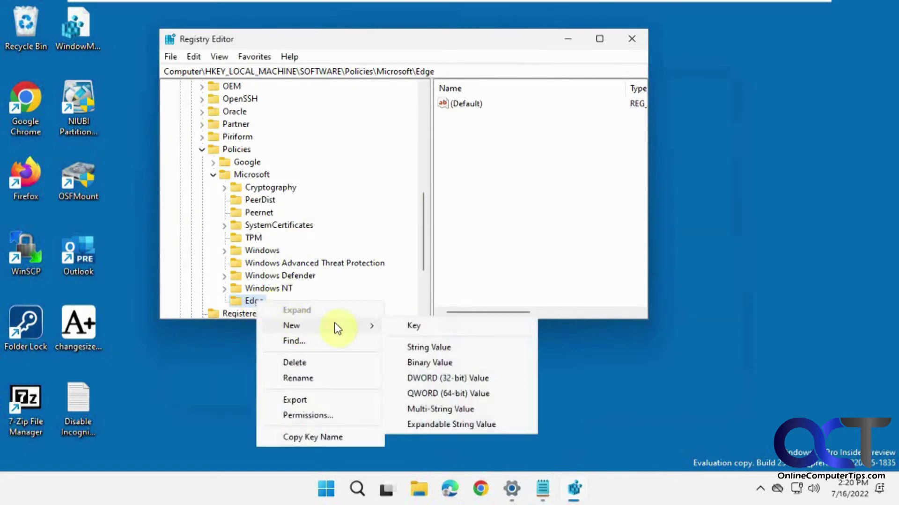
click(439, 375)
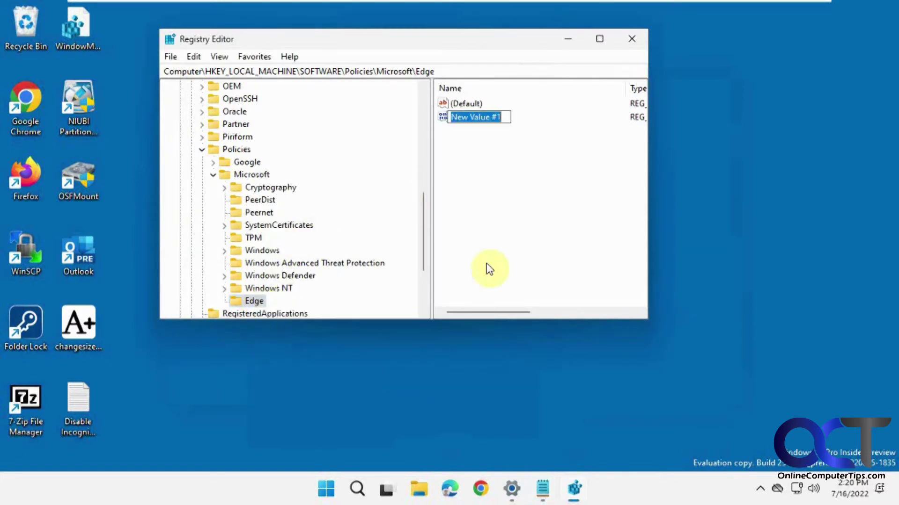
key(ctrl+v)
key(Return)
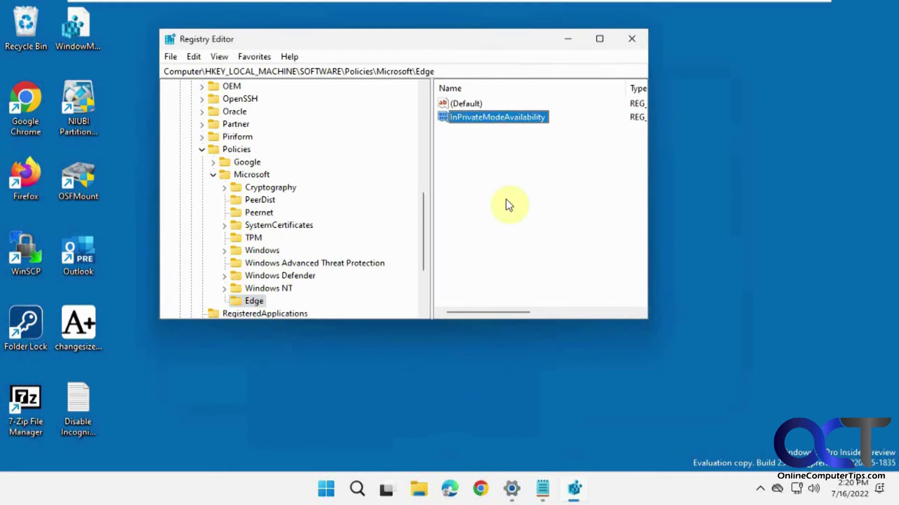
- Set InPrivateModeAvailability's value data to 1
double_click(508, 118)
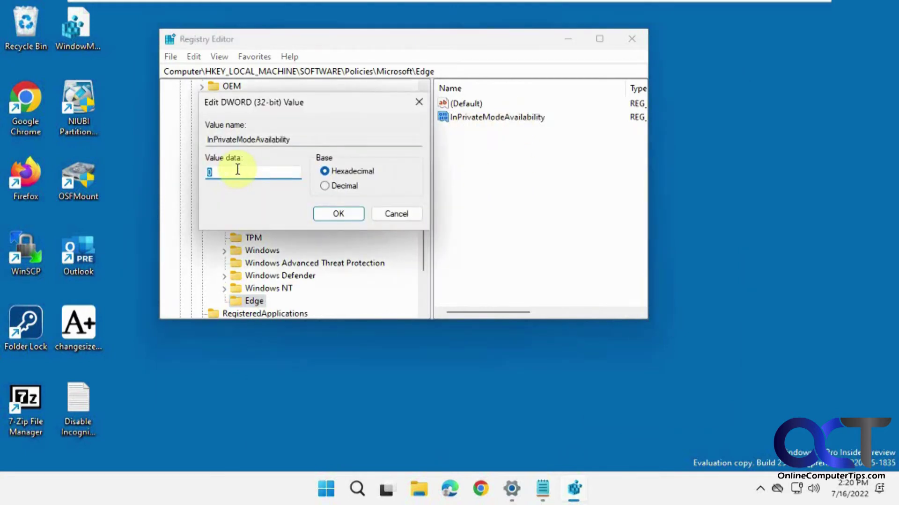
text(1)
click(352, 216)
- Minimize Registry Editor, reopen Edge to check its menu for New InPrivate window, then close Edge
click(569, 39)
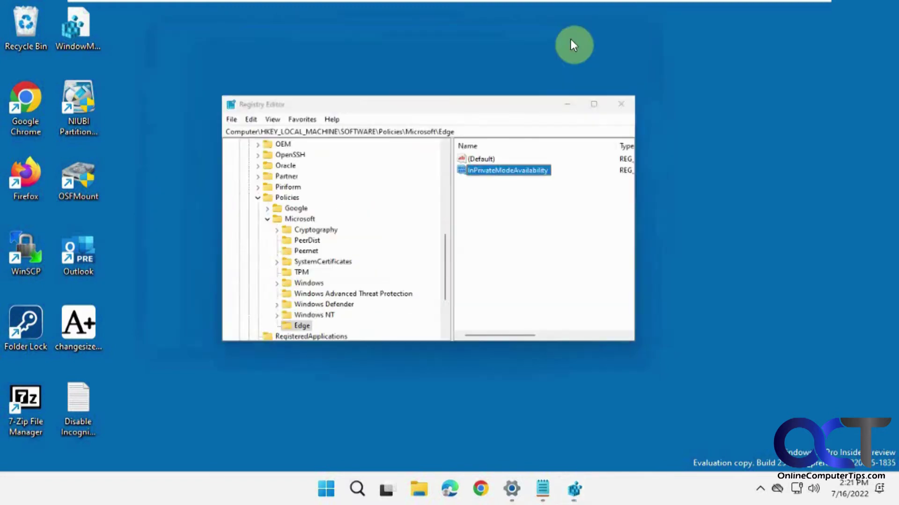
click(453, 490)
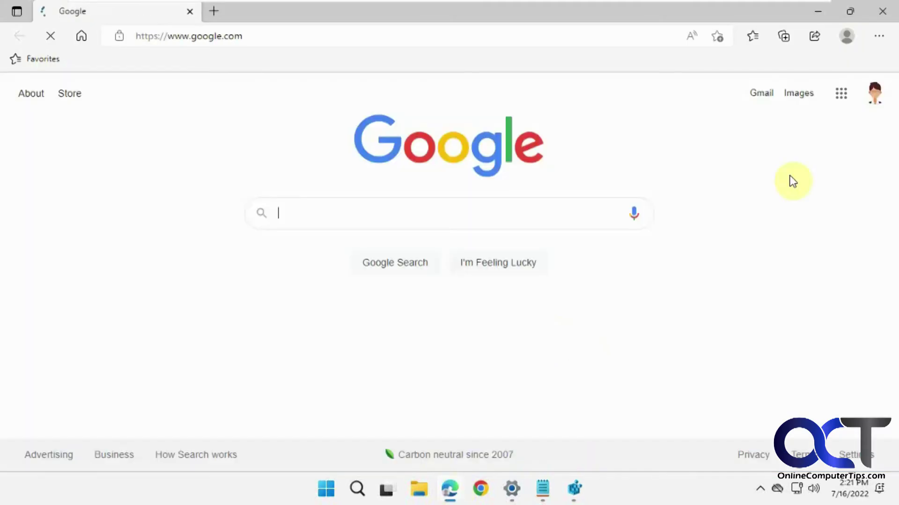
click(880, 38)
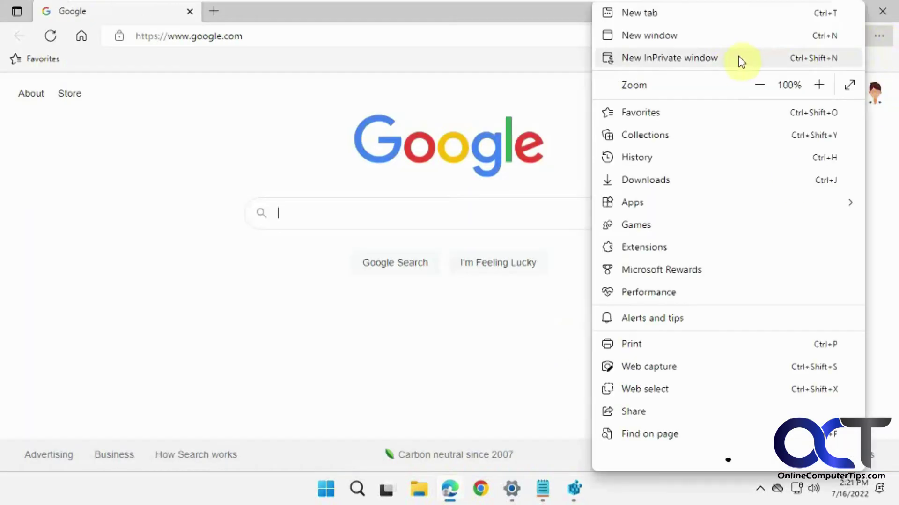
click(883, 11)
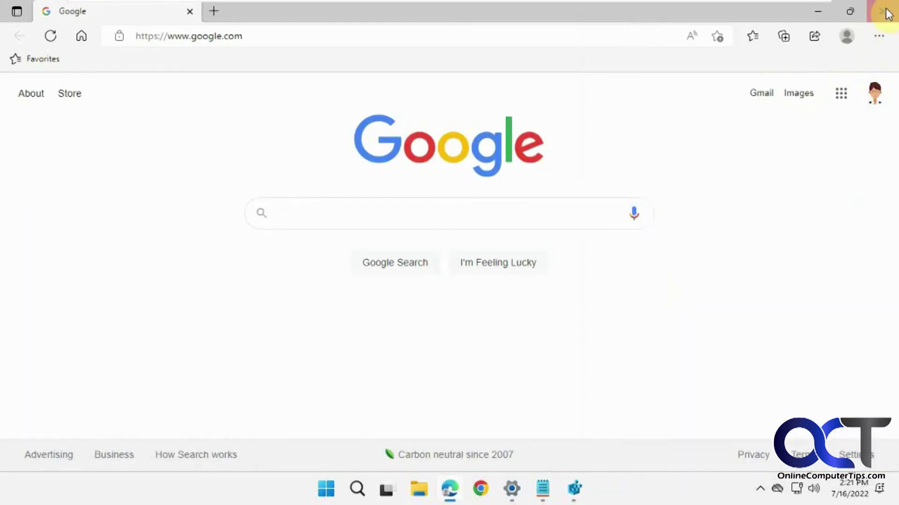
click(883, 12)
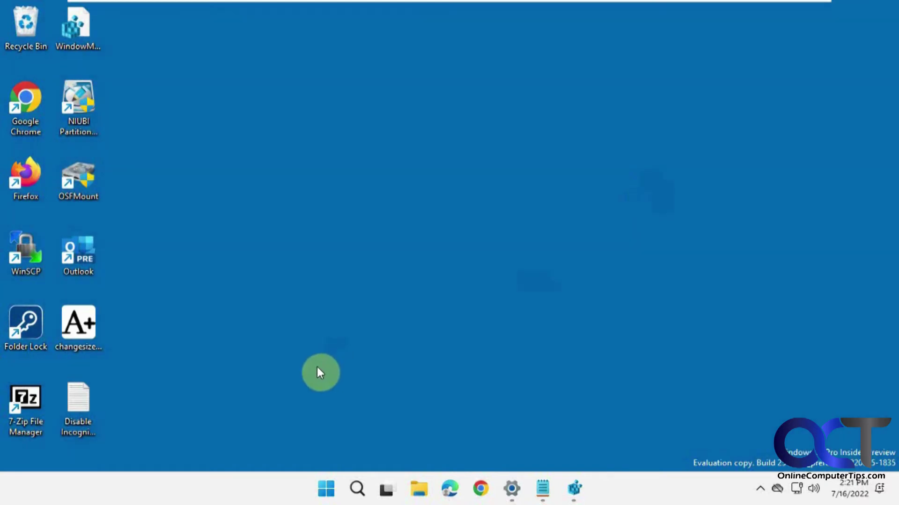
click(328, 490)
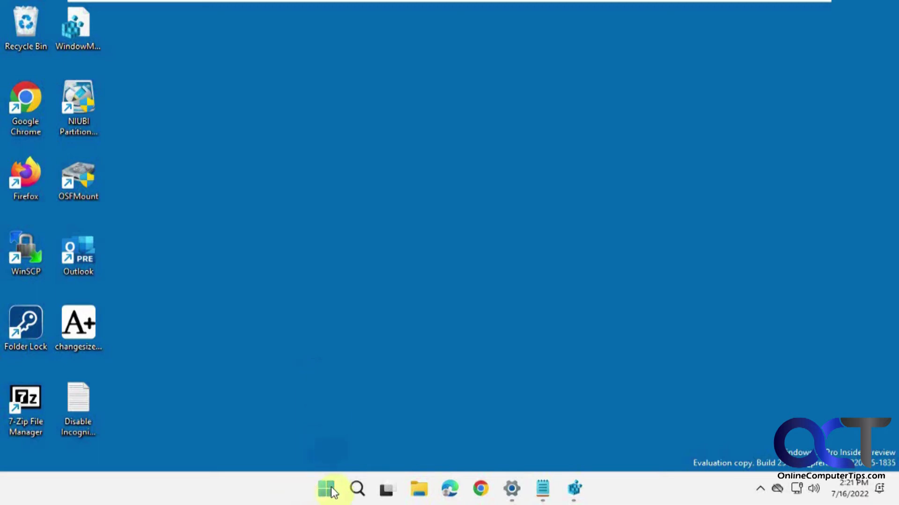
- Restart the Windows Explorer process from Task Manager, then minimize Task Manager
right_click(327, 489)
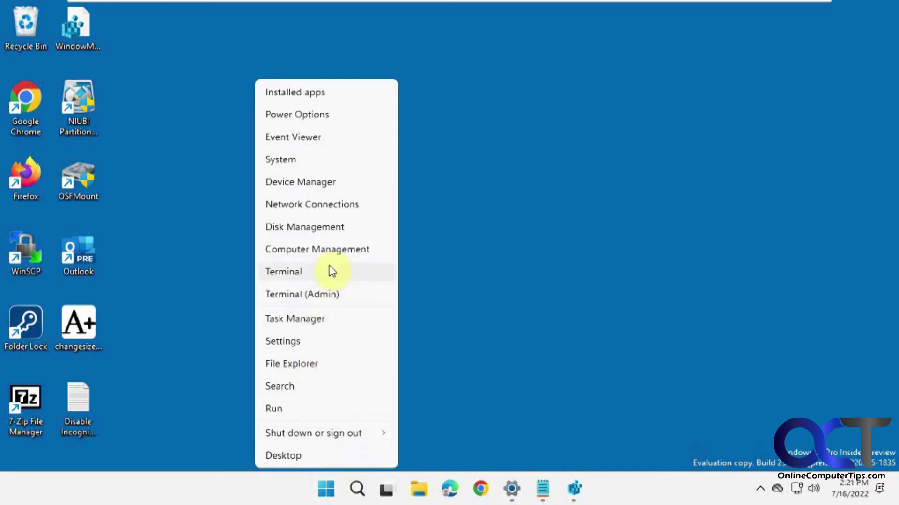
click(309, 322)
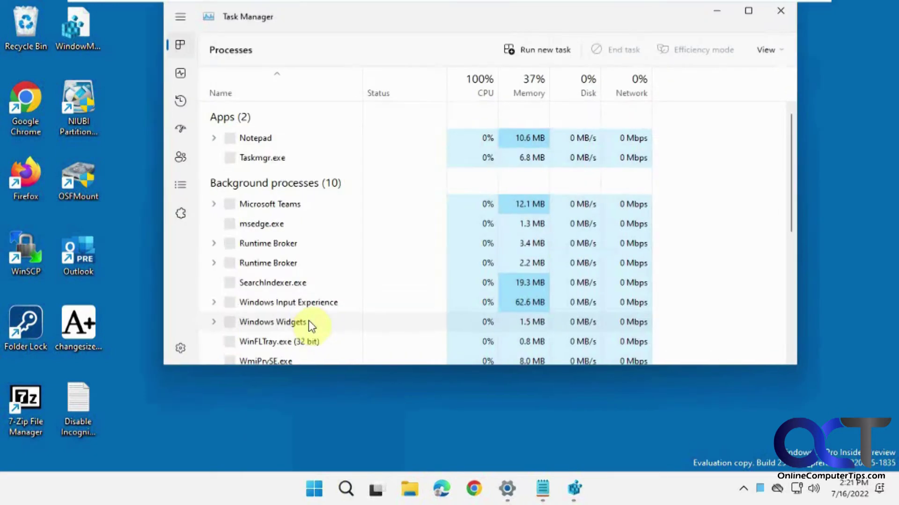
scroll(327, 309, down, 3)
scroll(329, 309, down, 12)
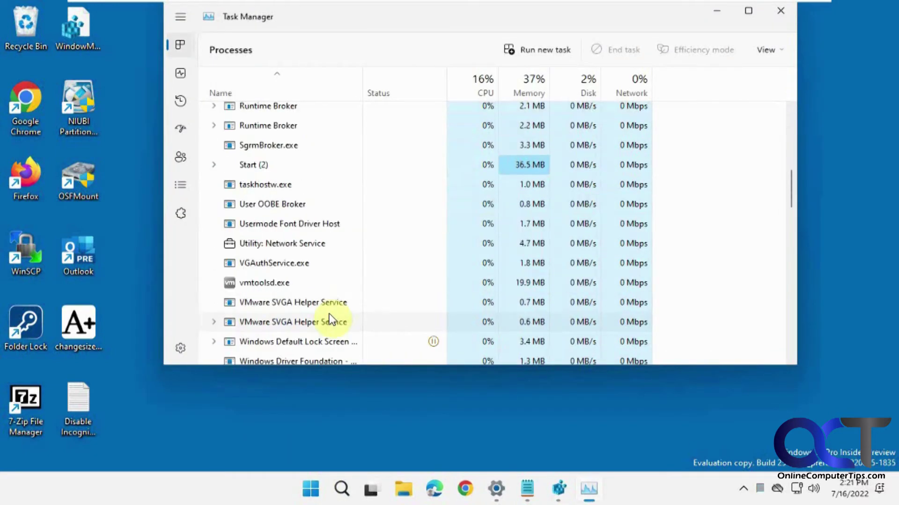
scroll(338, 330, down, 10)
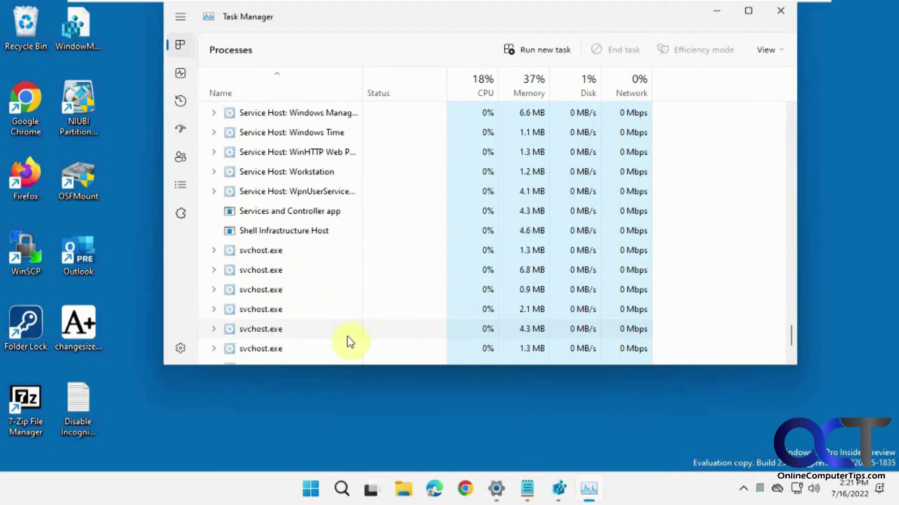
click(296, 281)
right_click(296, 280)
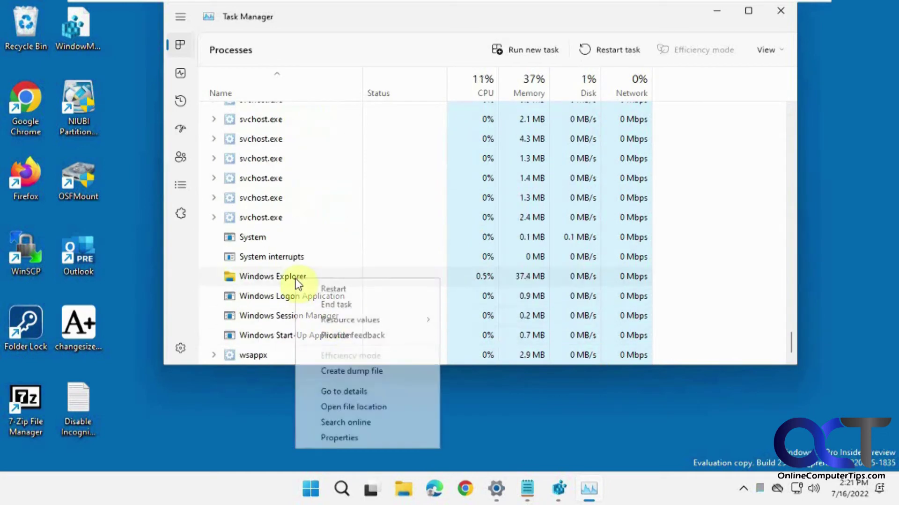
click(314, 288)
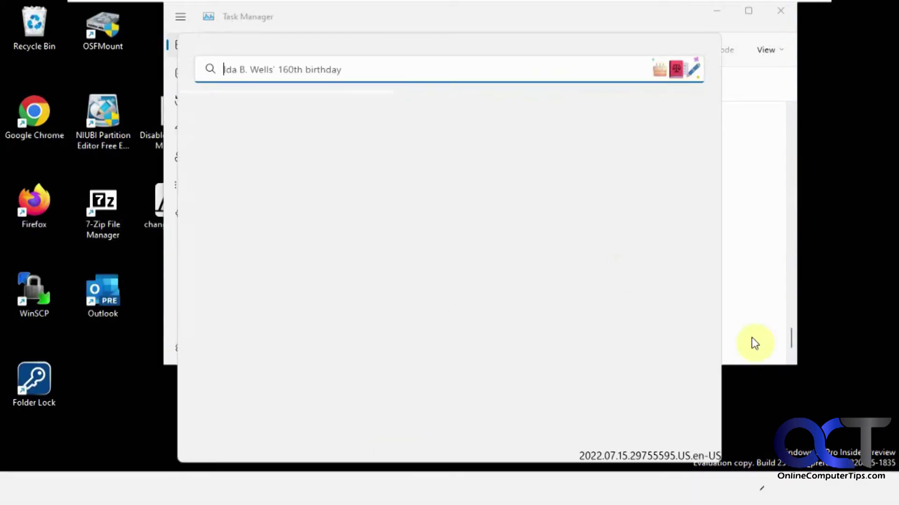
click(774, 397)
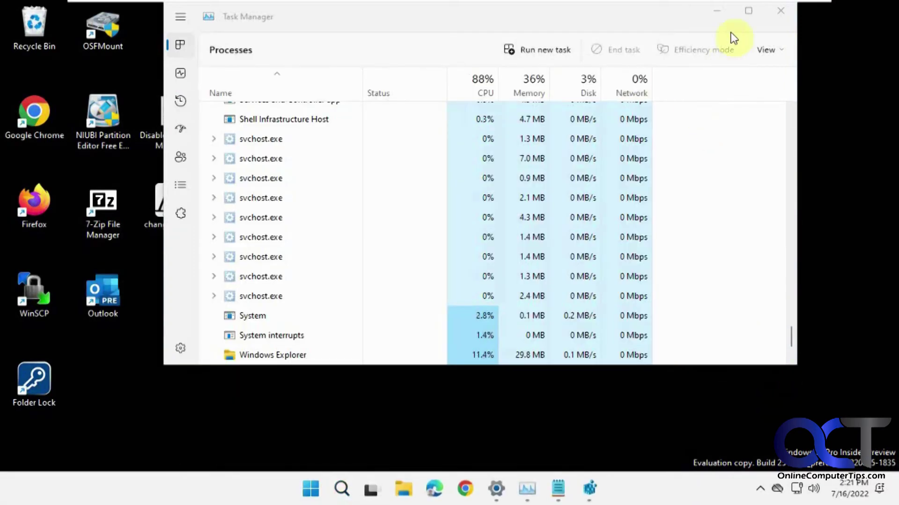
click(721, 12)
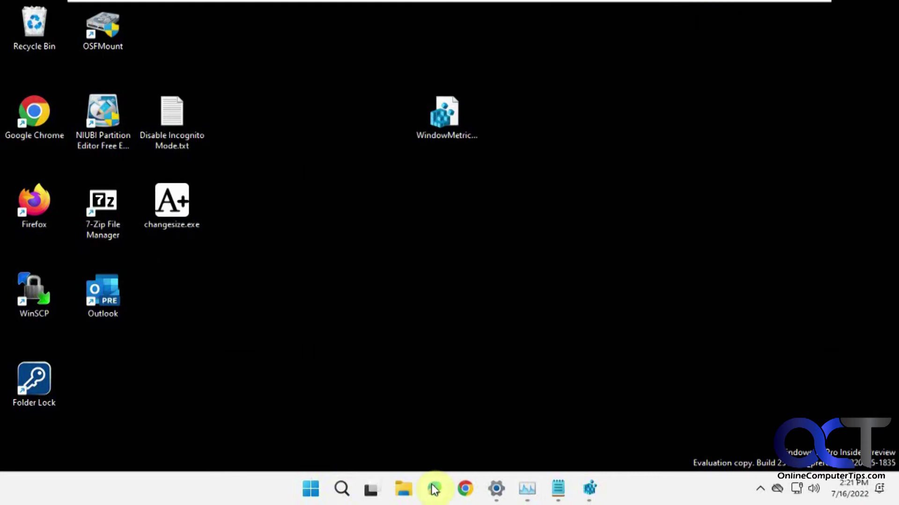
click(433, 488)
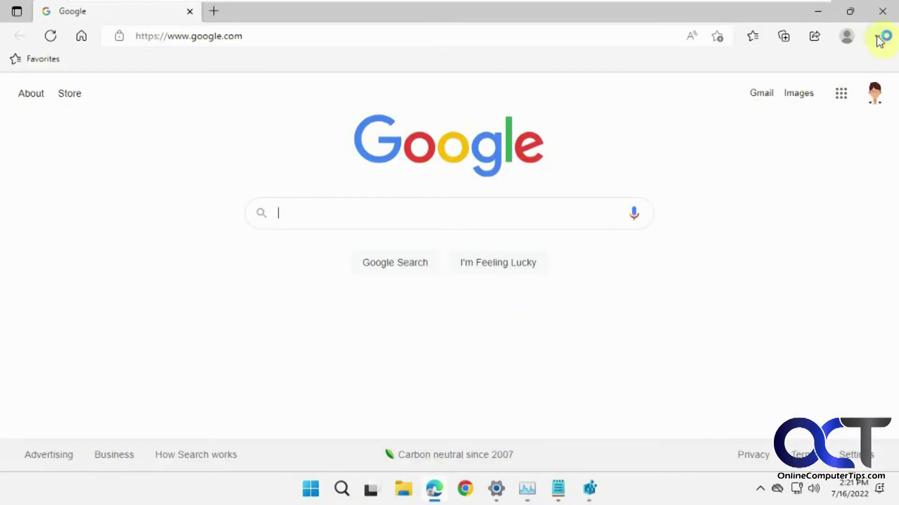
click(879, 36)
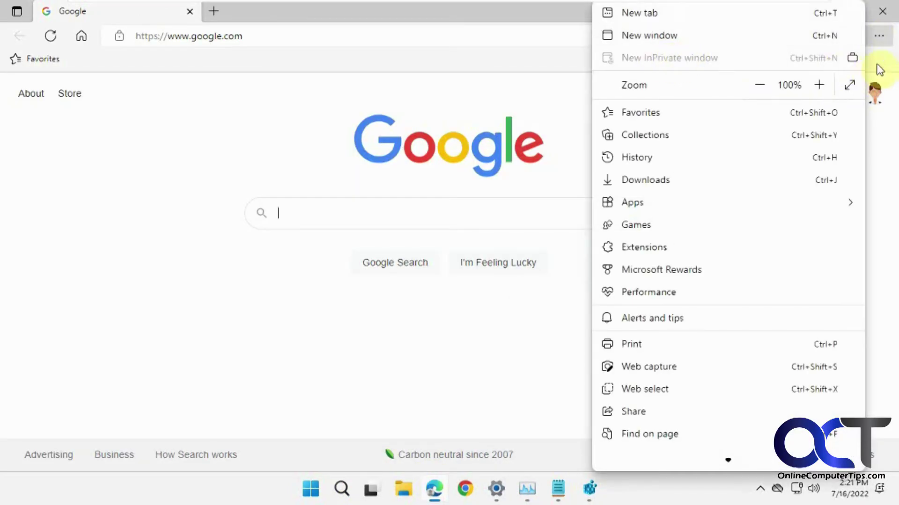
click(882, 46)
click(882, 11)
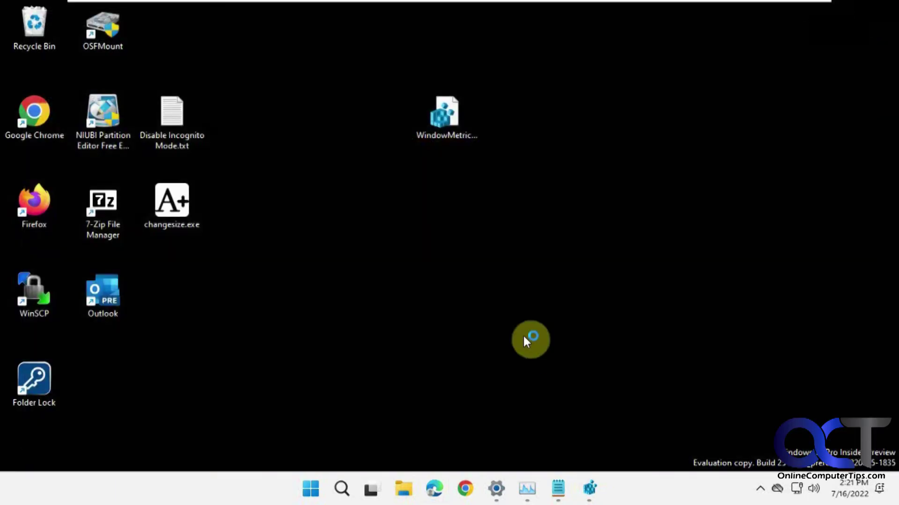
click(497, 488)
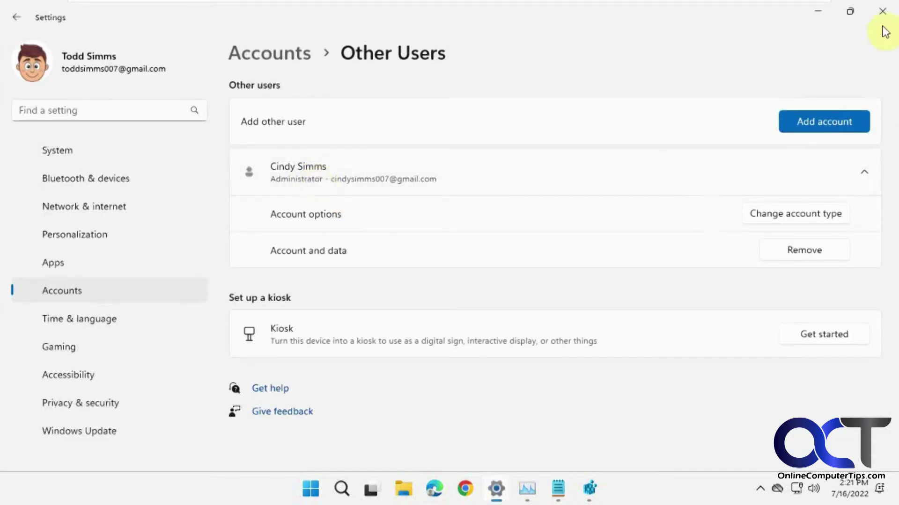
- Minimize Settings, switch to the other user account from the Start menu, and enter its PIN
click(820, 11)
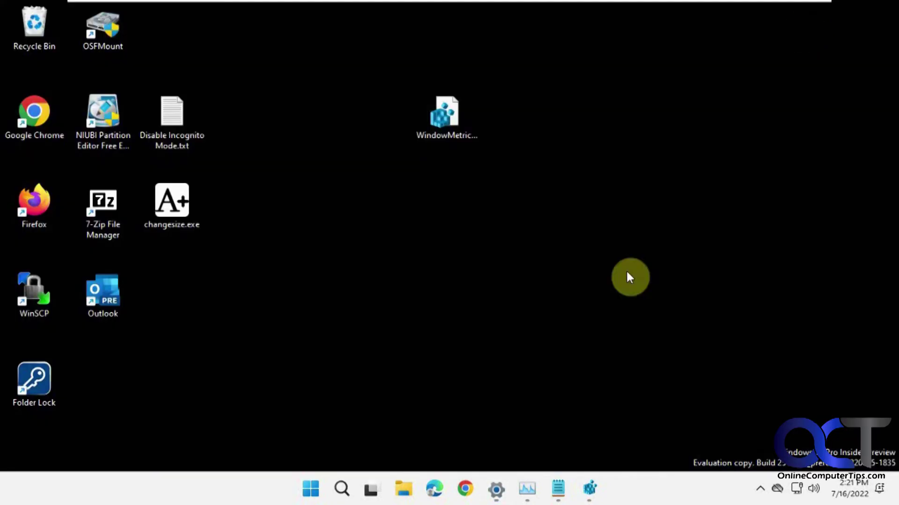
click(311, 489)
click(336, 444)
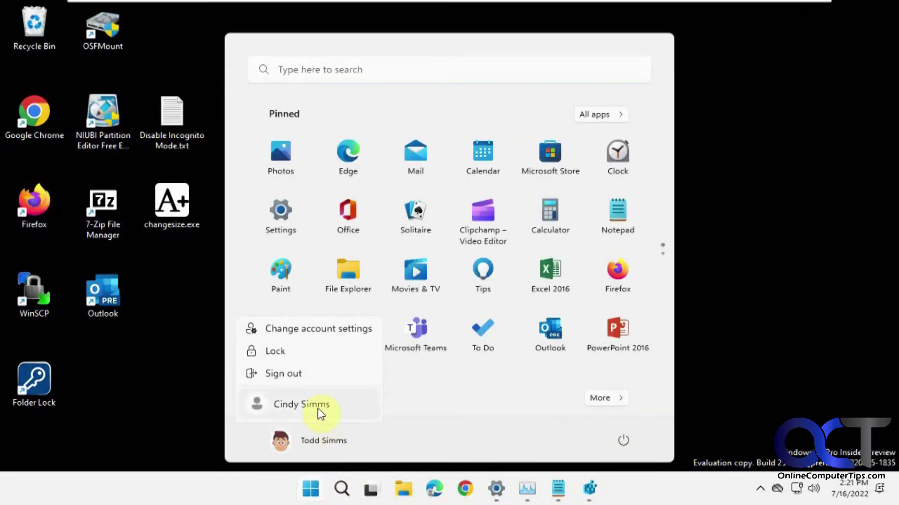
click(323, 414)
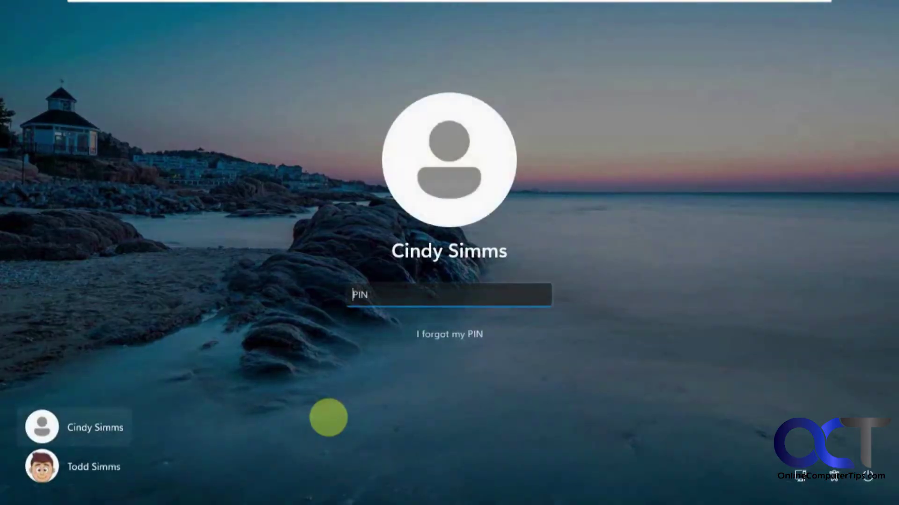
text(1234)
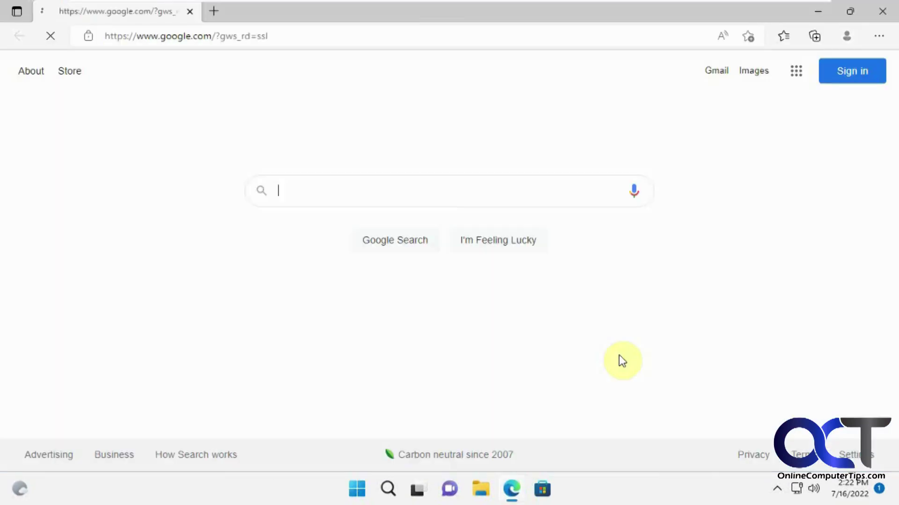
click(784, 197)
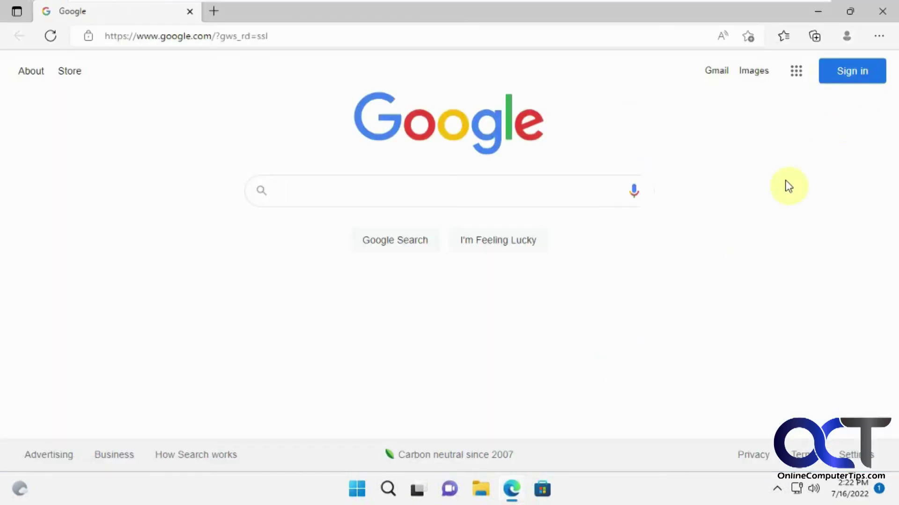
click(880, 37)
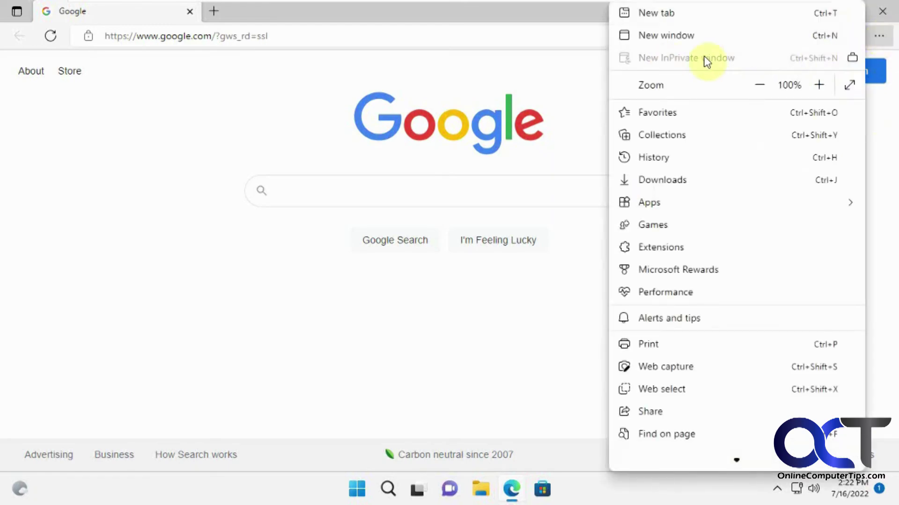
click(498, 292)
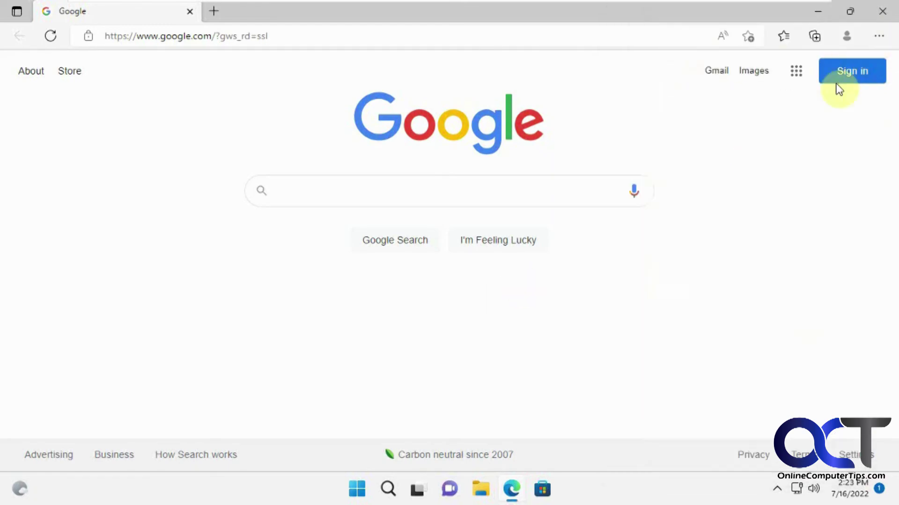
click(881, 11)
- Sign out of the other account and, back on the original account, bring Registry Editor forward
click(357, 489)
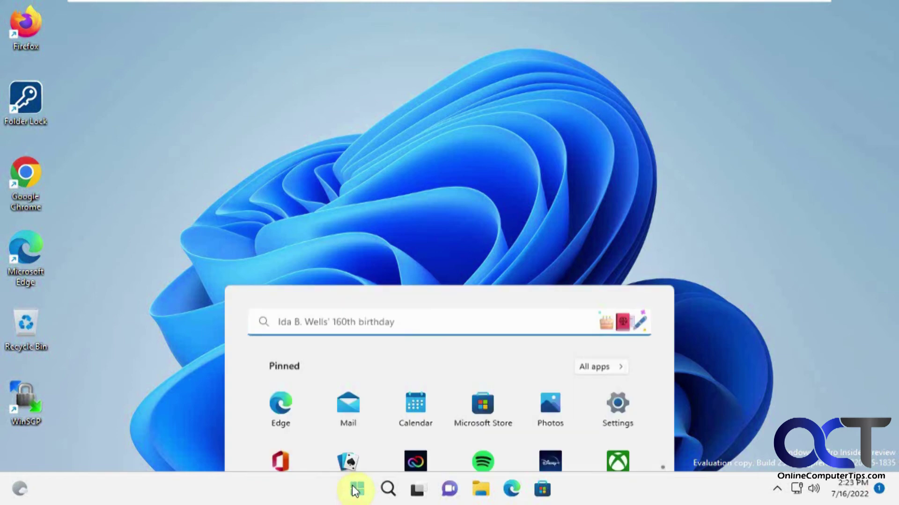
click(336, 444)
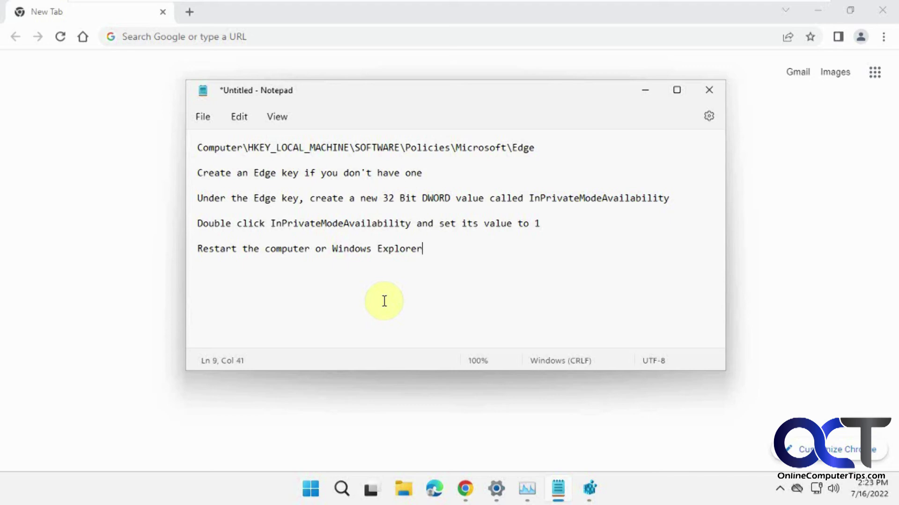
click(588, 488)
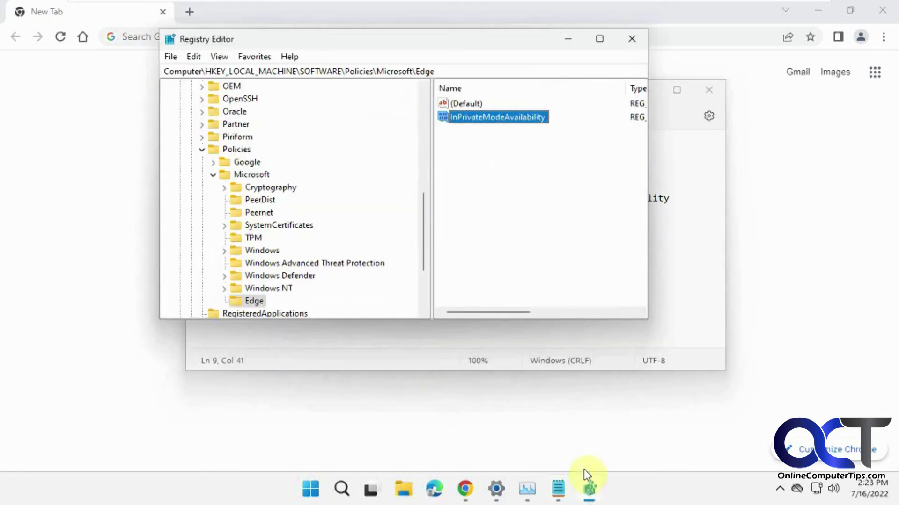
- View the InPrivateModeAvailability DWORD data and close the editor without changing it
double_click(470, 117)
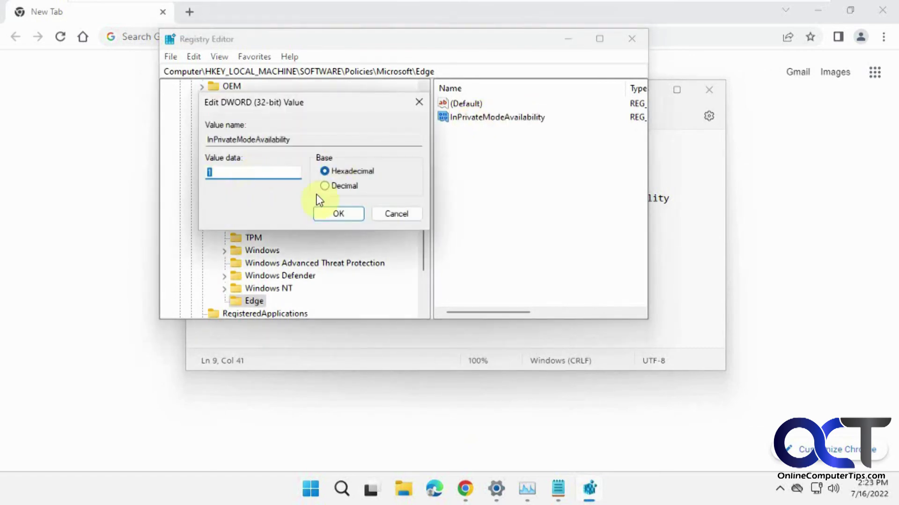
click(394, 214)
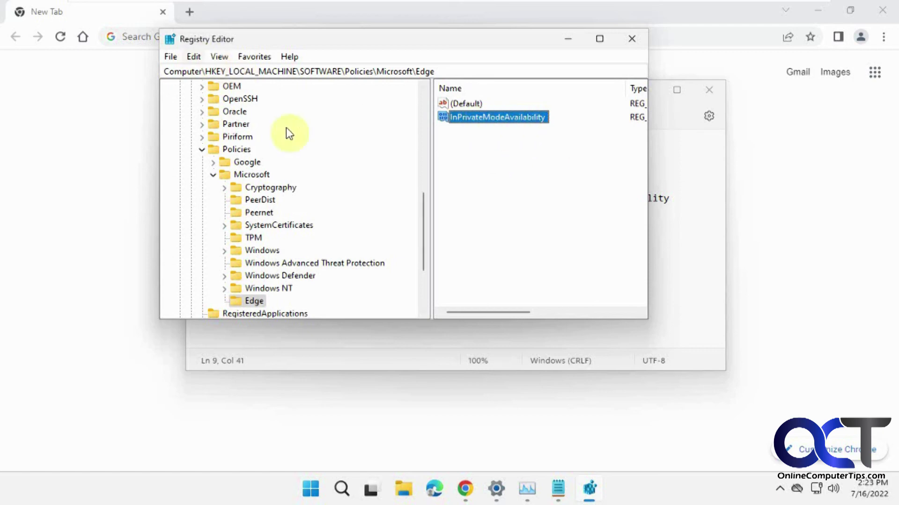
scroll(331, 157, up, 8)
- Select the Computer root, then open Edit > Find and cancel it without searching
click(213, 87)
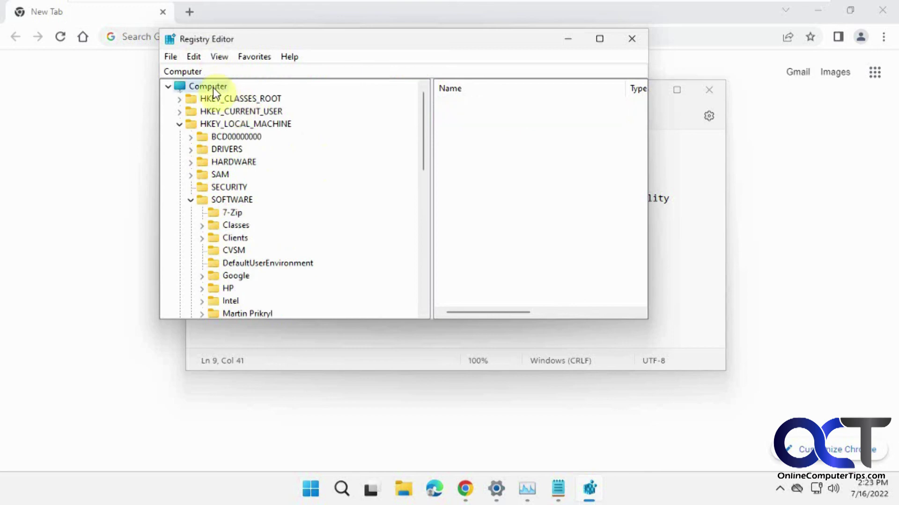
click(192, 57)
mouse_move(213, 63)
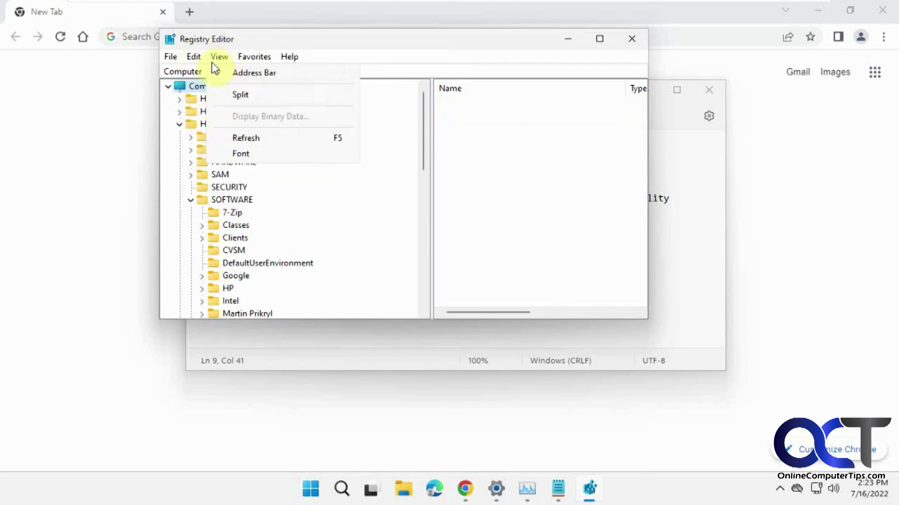
click(217, 174)
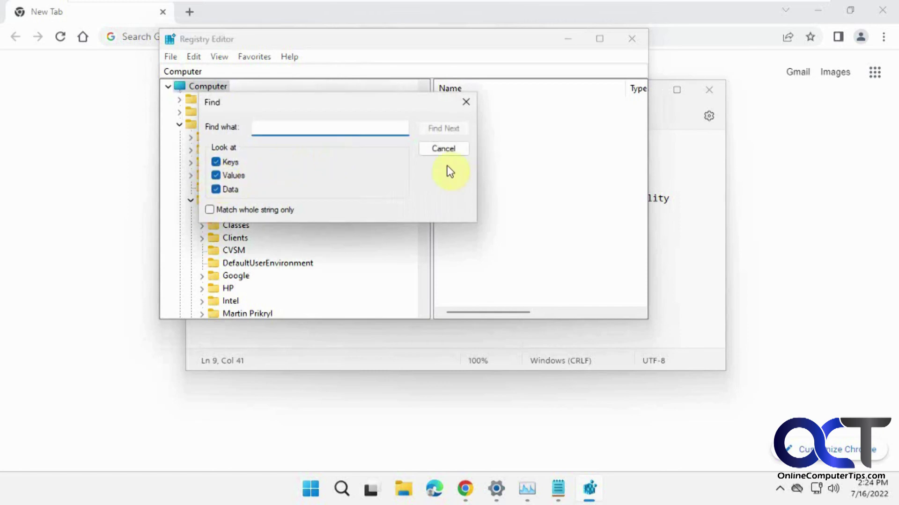
click(445, 148)
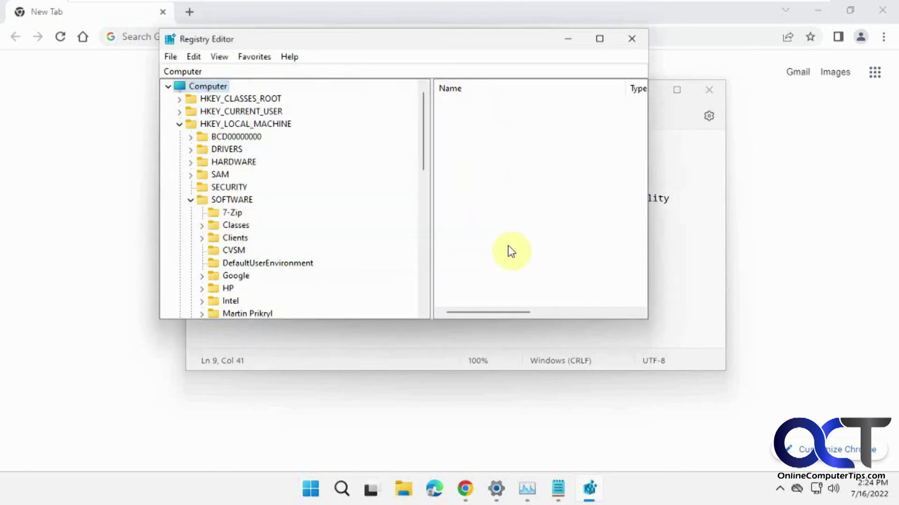